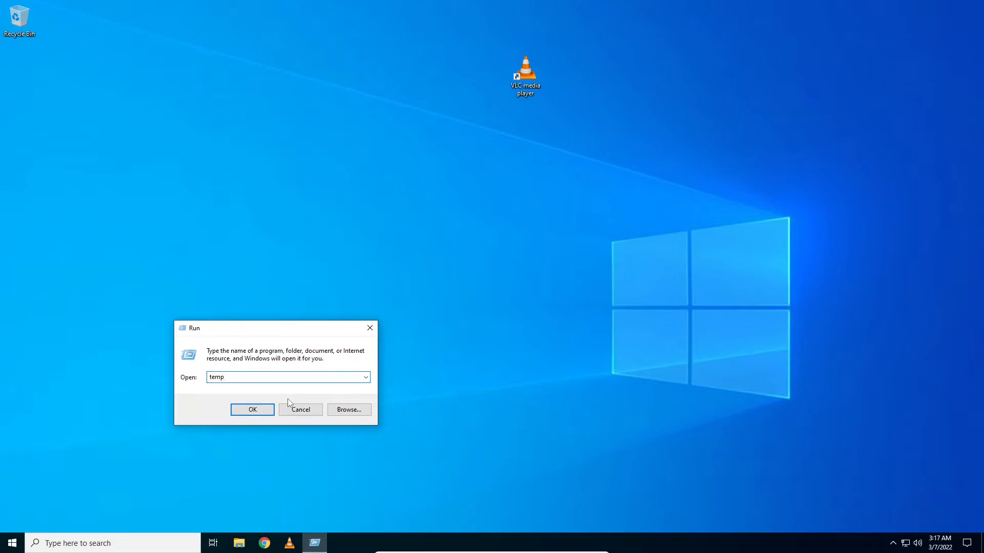
# Run temp to open the Windows Temp folder, delete all files in it and close the folder
pyautogui.click(251, 410)
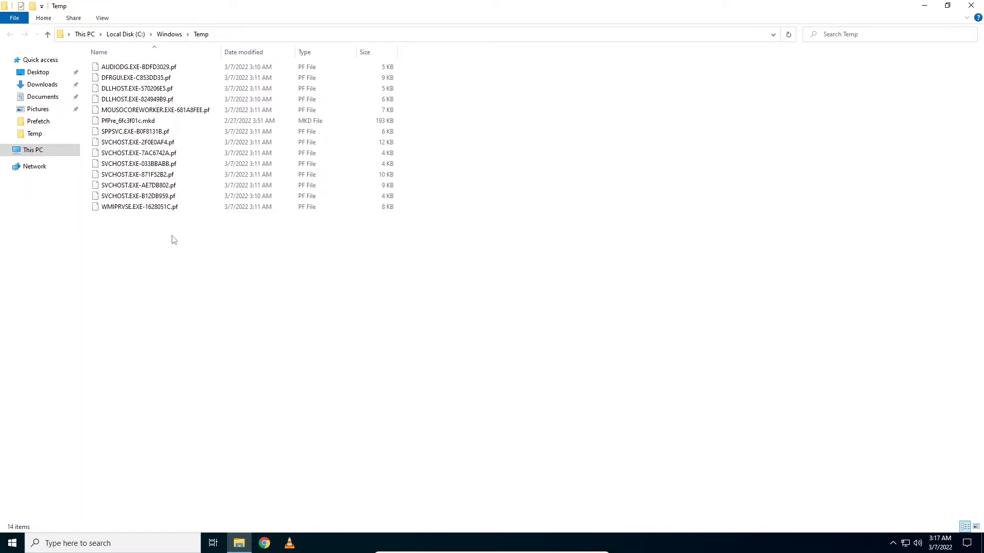
pyautogui.hotkey('ctrl', 'a')
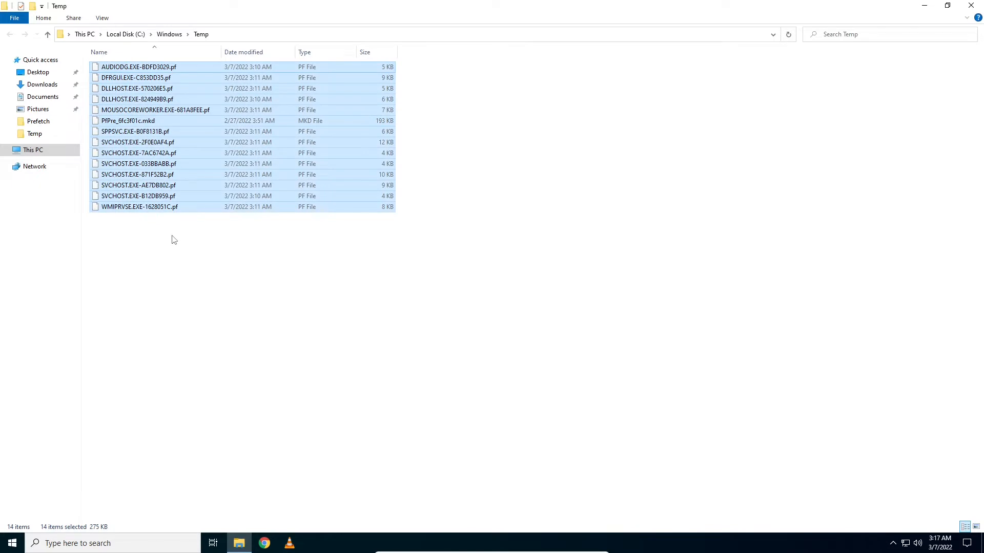
pyautogui.rightClick(285, 152)
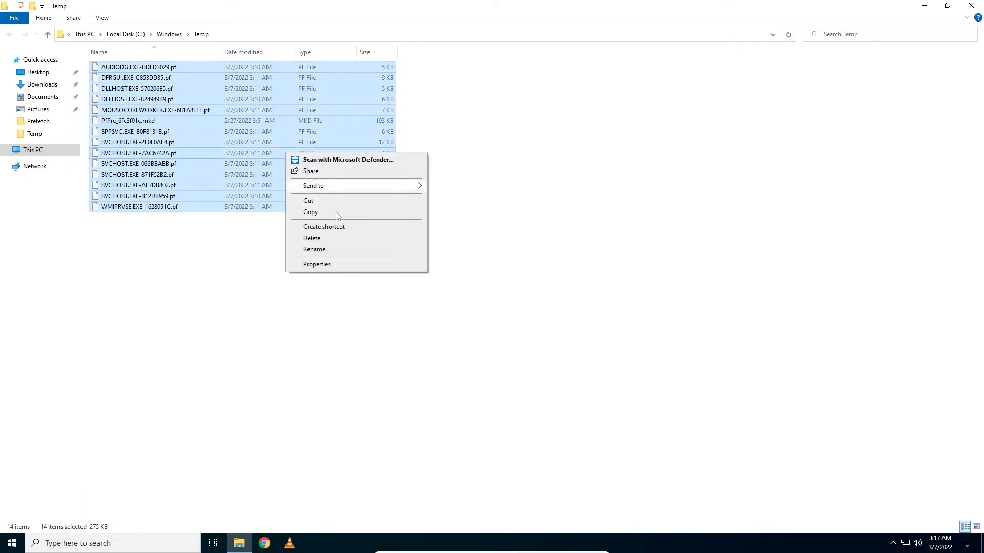
pyautogui.click(332, 238)
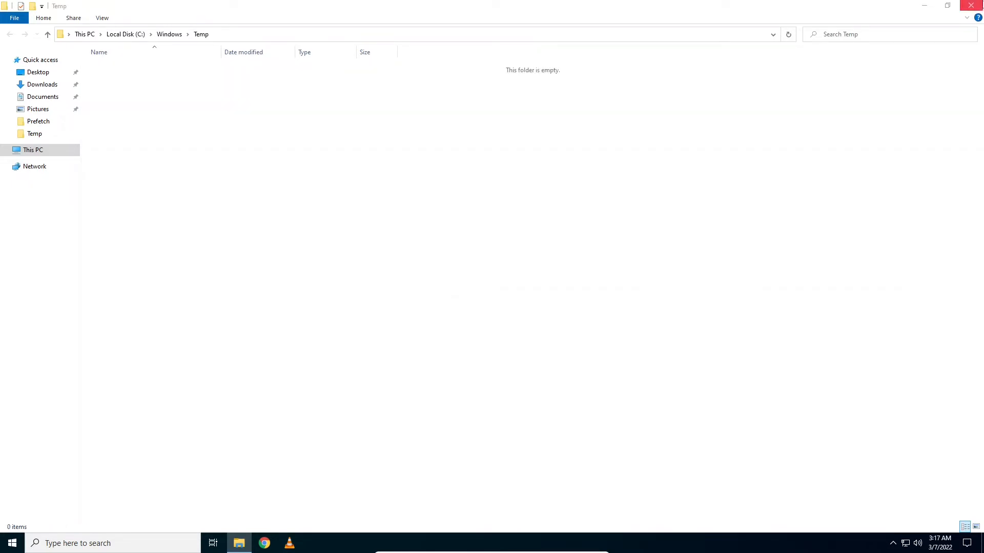
pyautogui.click(971, 5)
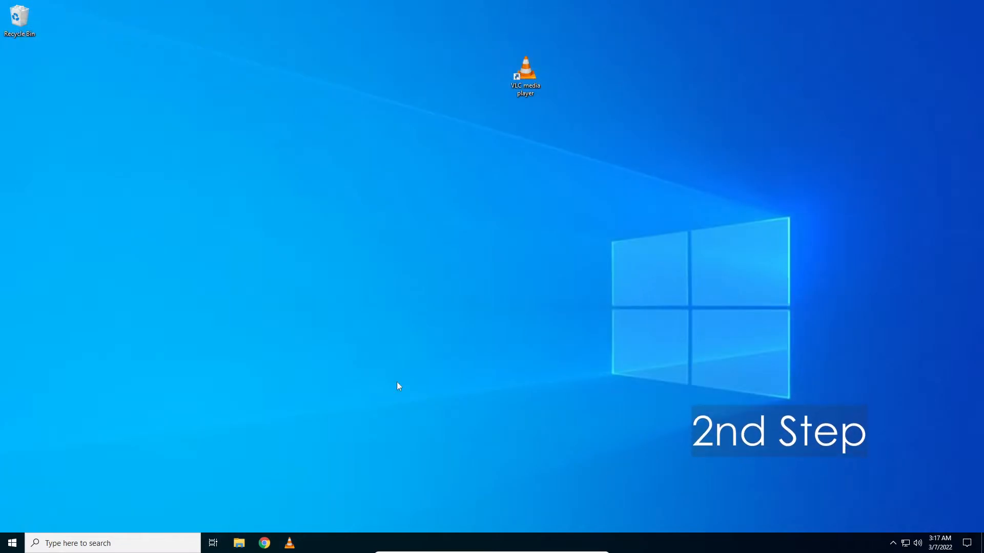
# Open the user's local temporary files folder by running %temp% from the Run dialog
pyautogui.click(93, 545)
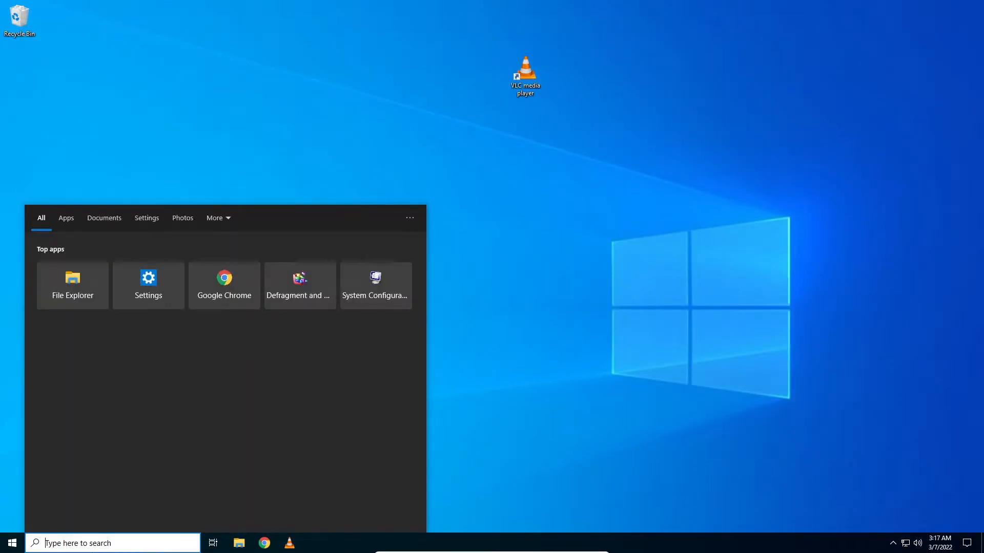
pyautogui.write('run')
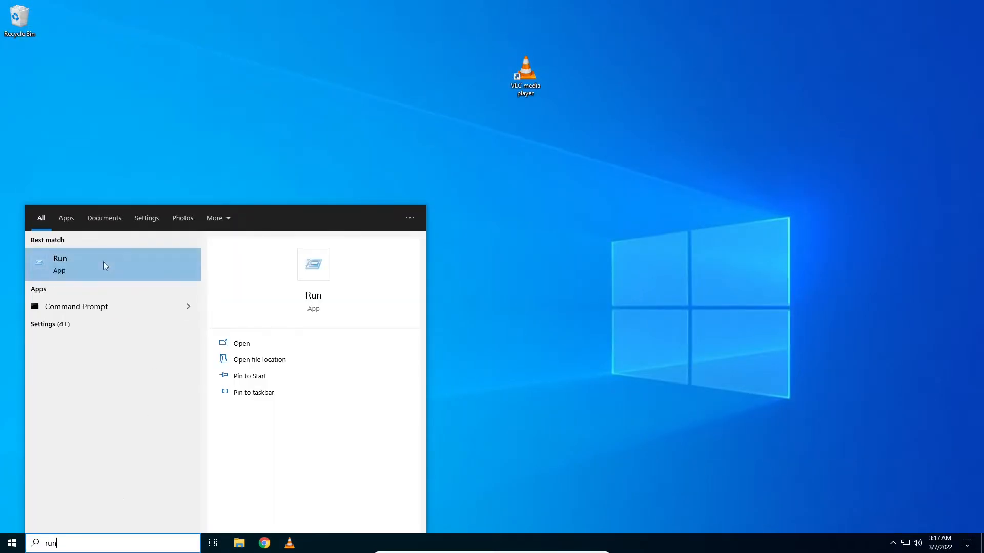
pyautogui.click(104, 264)
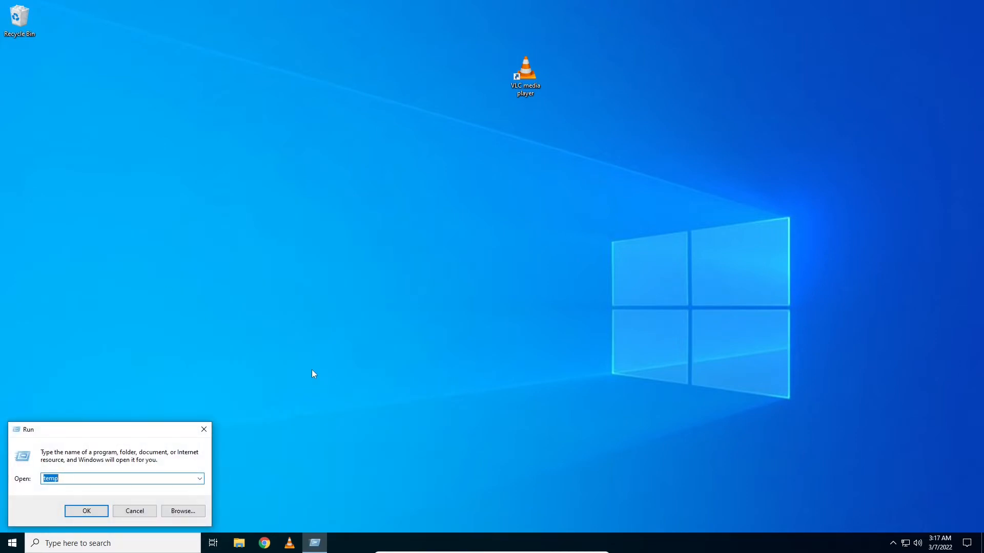
pyautogui.press('Right')
pyautogui.write('%')
pyautogui.click(91, 509)
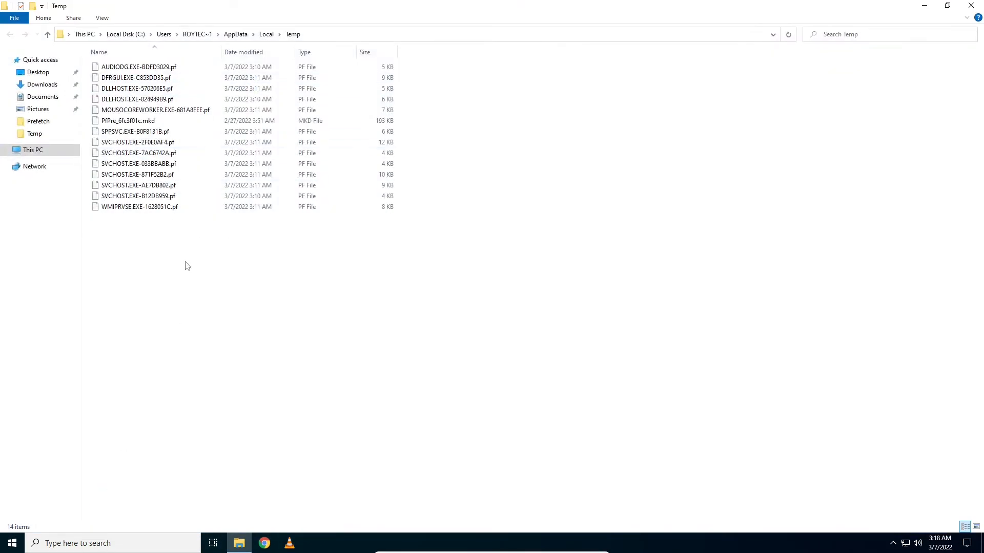
# Delete all files in the user's local Temp folder and close the folder
pyautogui.hotkey('ctrl', 'a')
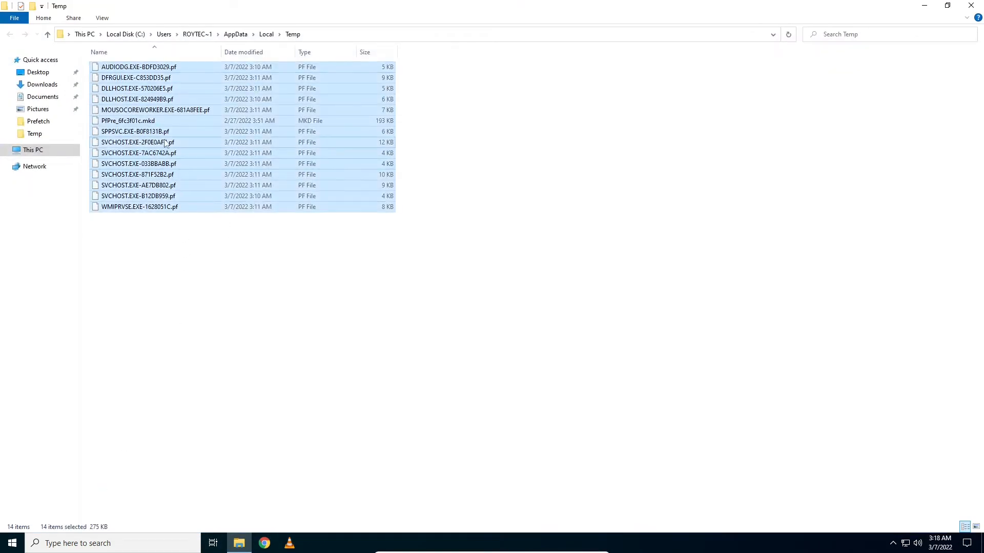
pyautogui.rightClick(165, 139)
pyautogui.click(193, 241)
pyautogui.click(970, 5)
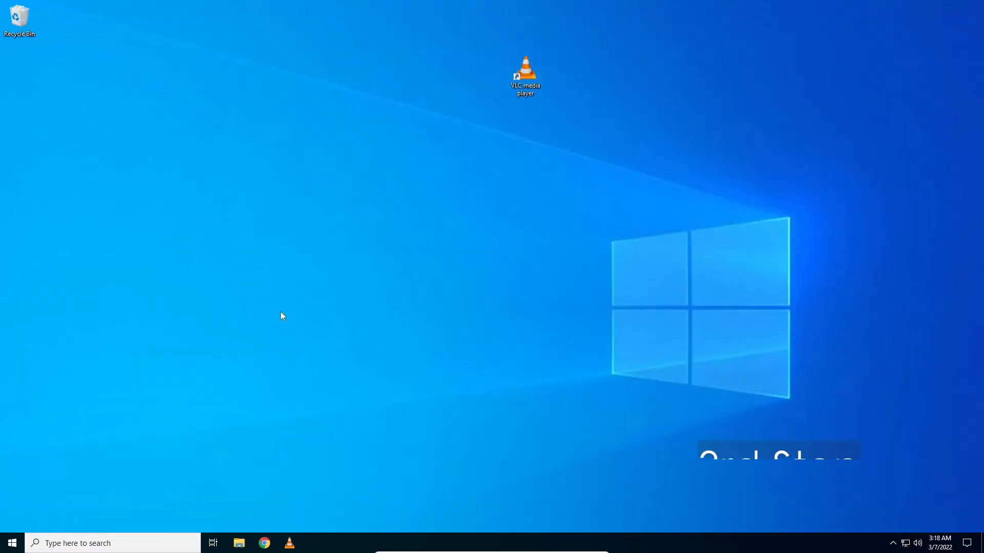
# Open the Windows Prefetch folder by running prefetch from the Run dialog, granting permanent access to the folder
pyautogui.click(106, 550)
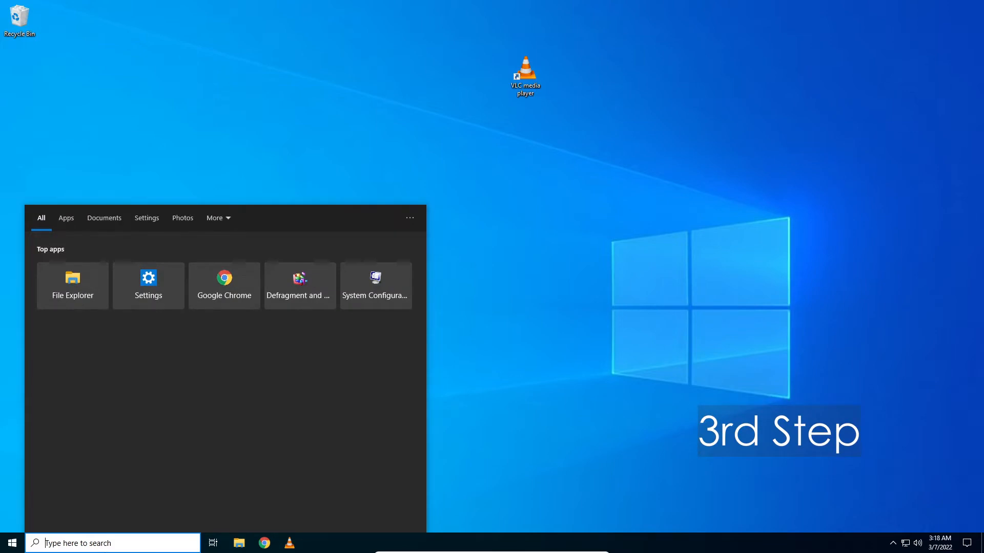
pyautogui.write('run')
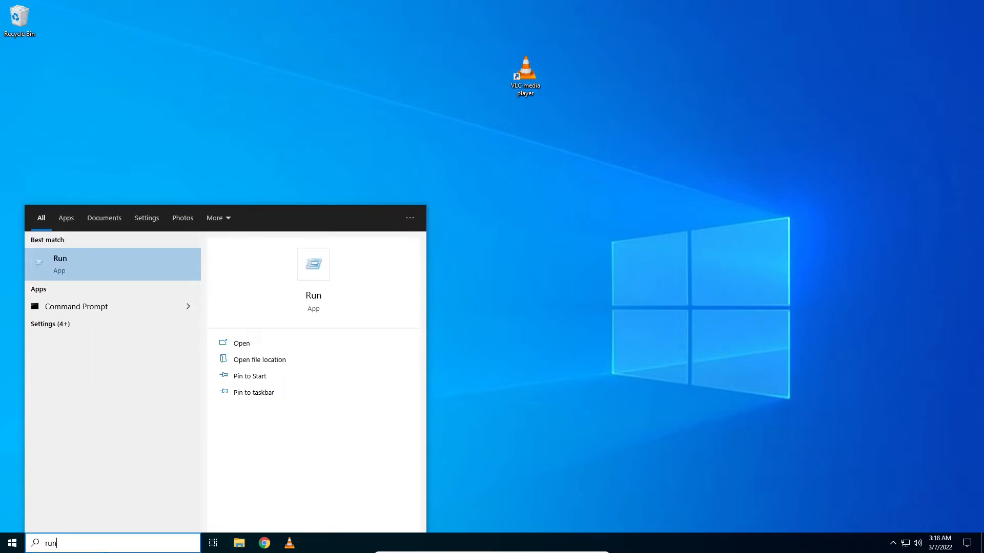
pyautogui.click(136, 263)
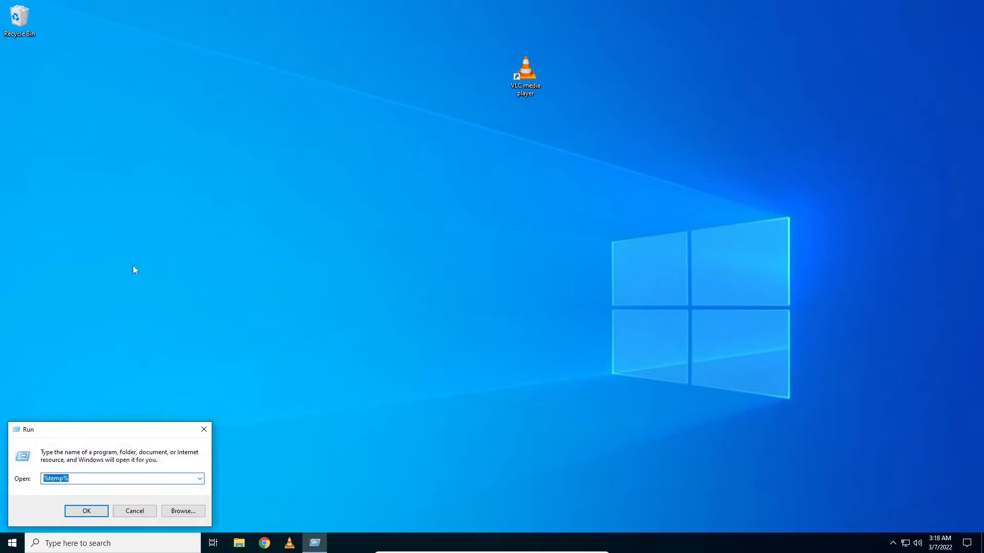
pyautogui.write('prefe')
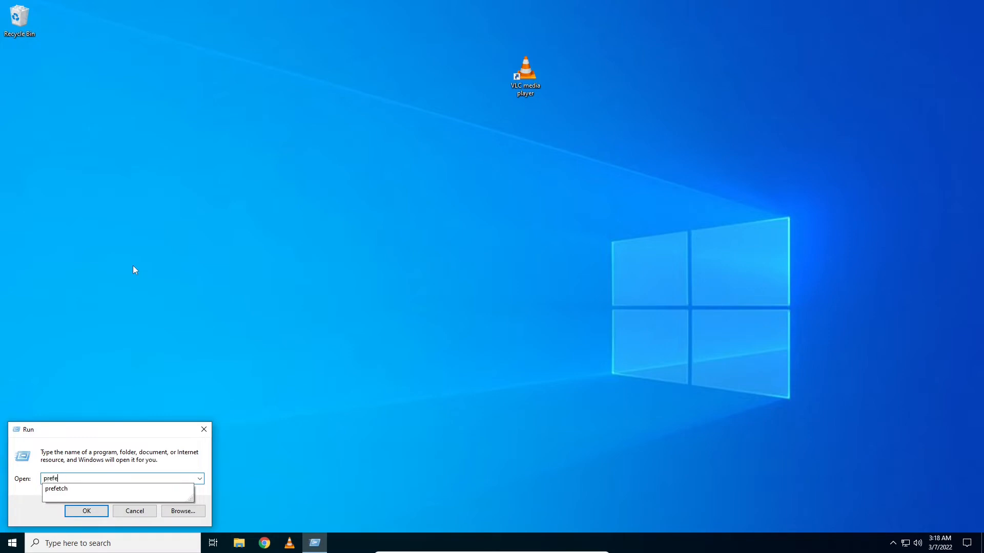
pyautogui.write('tch')
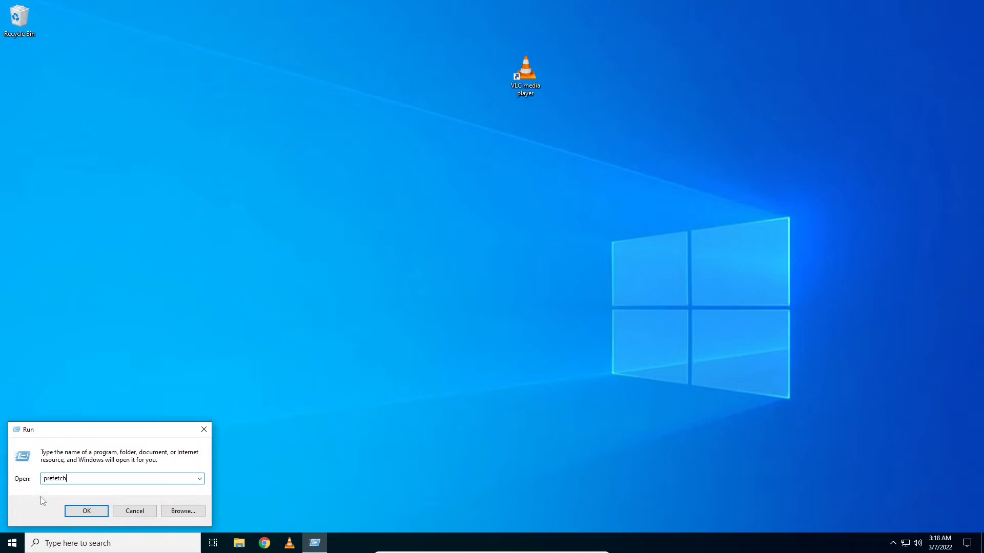
pyautogui.click(87, 512)
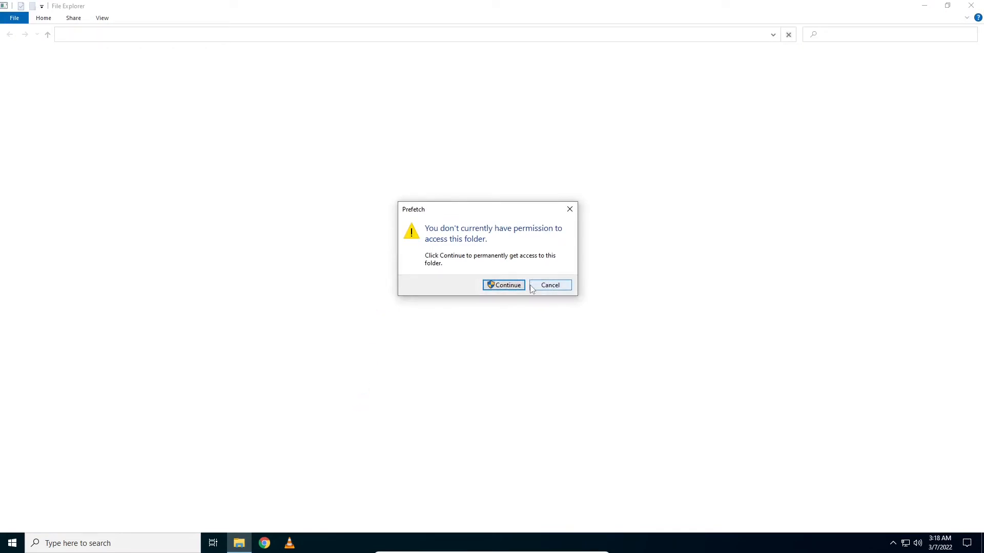
pyautogui.click(501, 287)
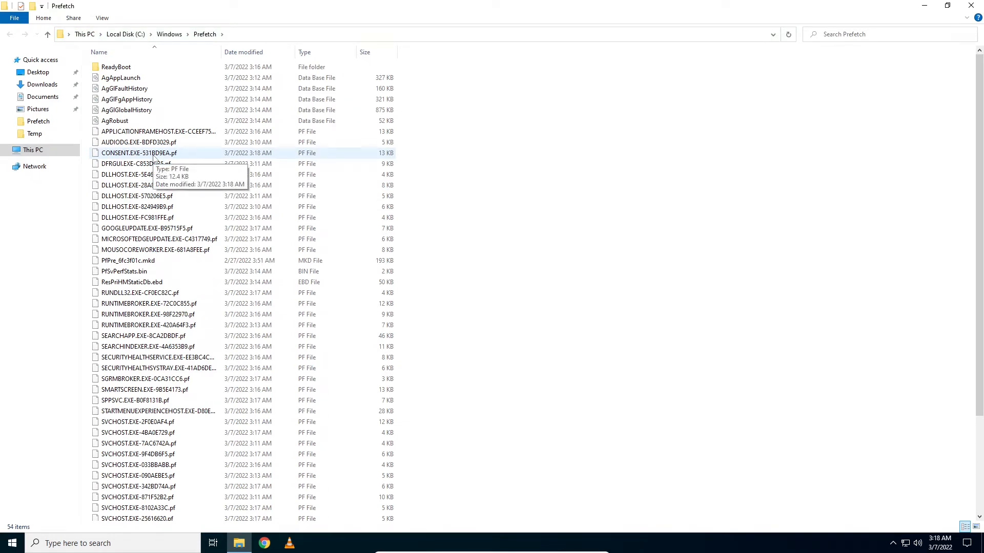
# Delete all items in the Prefetch folder, skipping every file that is in use, and close the folder
pyautogui.hotkey('ctrl', 'a')
pyautogui.rightClick(154, 158)
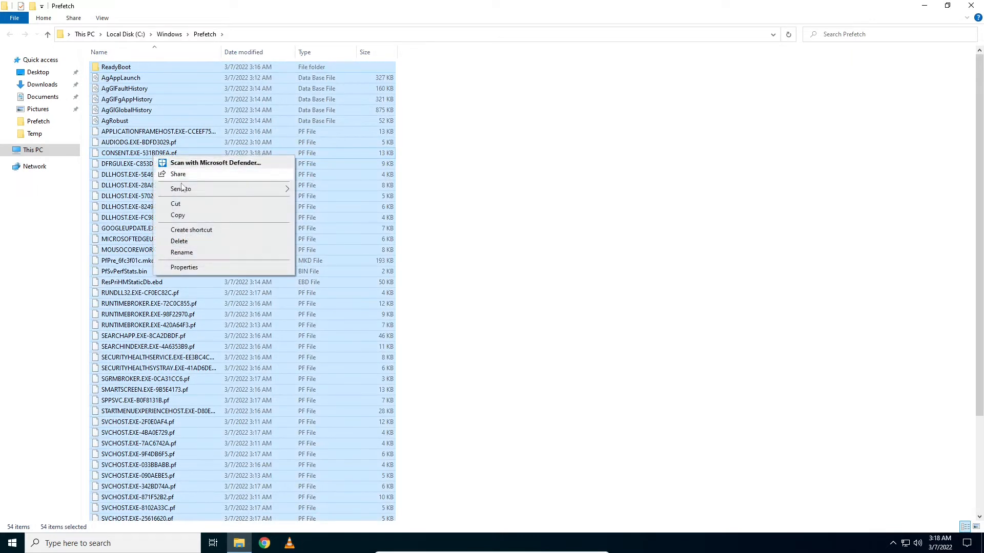
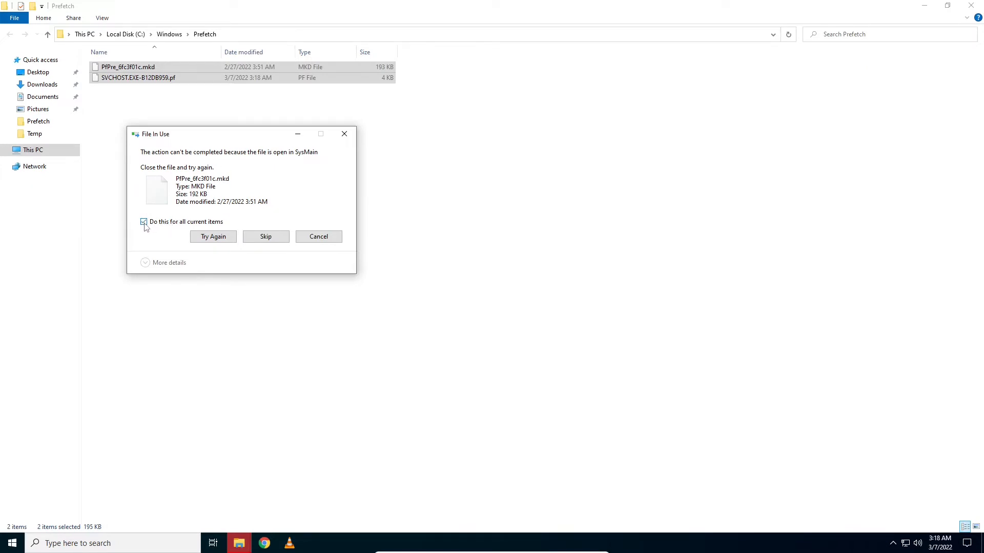
pyautogui.click(272, 237)
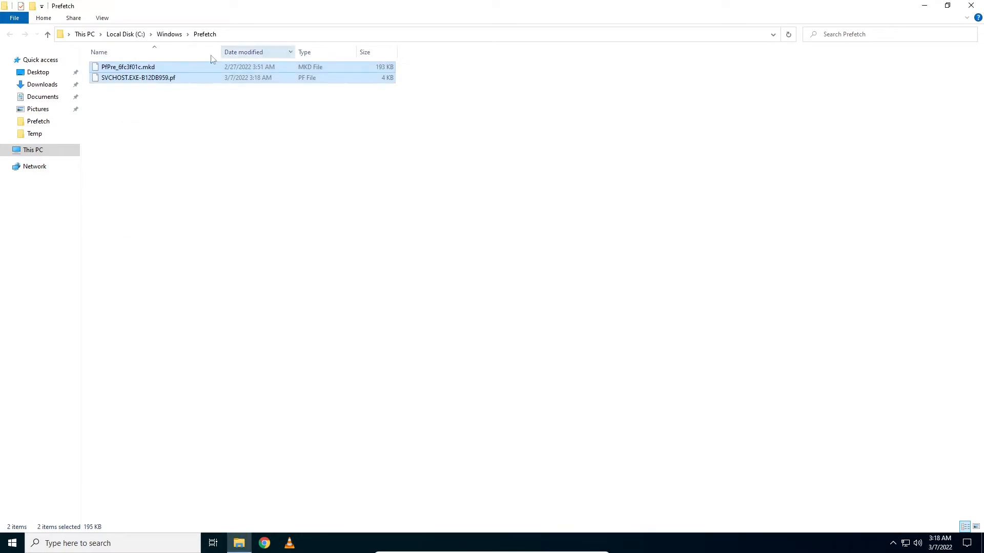
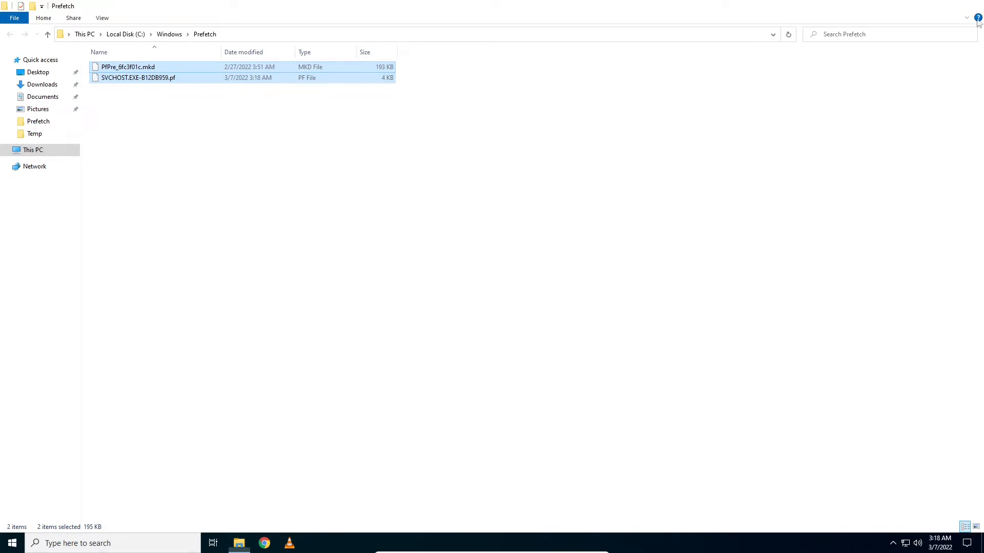
pyautogui.click(979, 4)
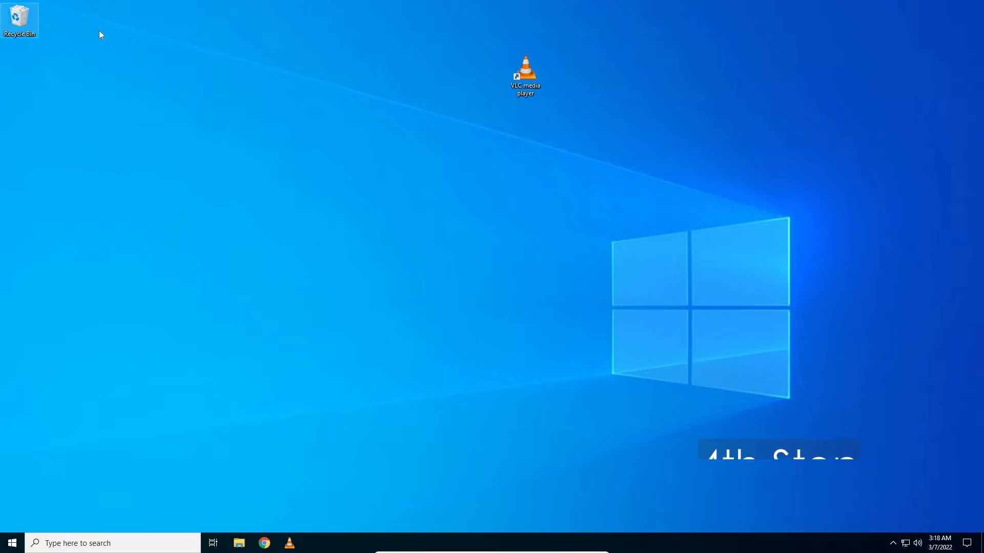
# Empty the Recycle Bin and confirm the permanent deletion of its items
pyautogui.rightClick(17, 21)
pyautogui.click(69, 41)
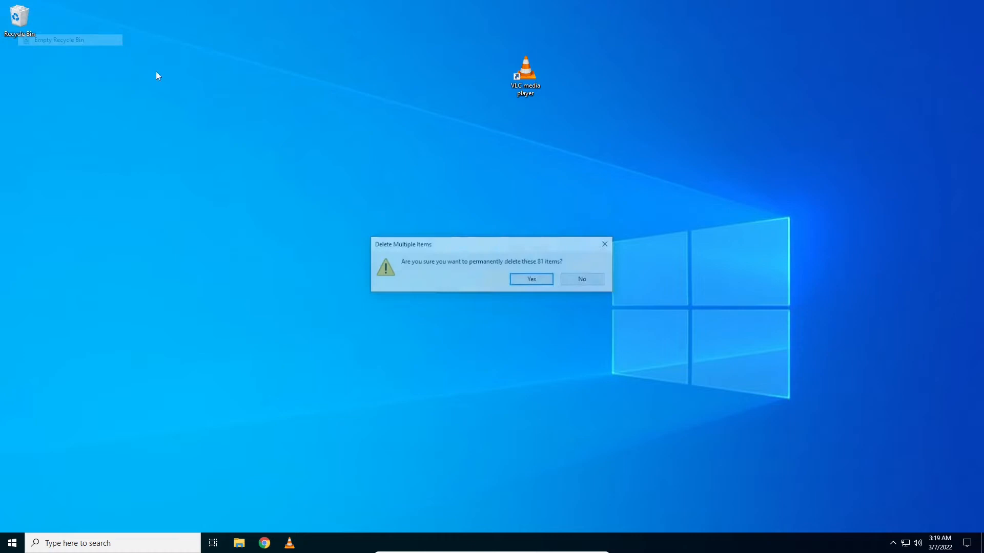
pyautogui.click(543, 285)
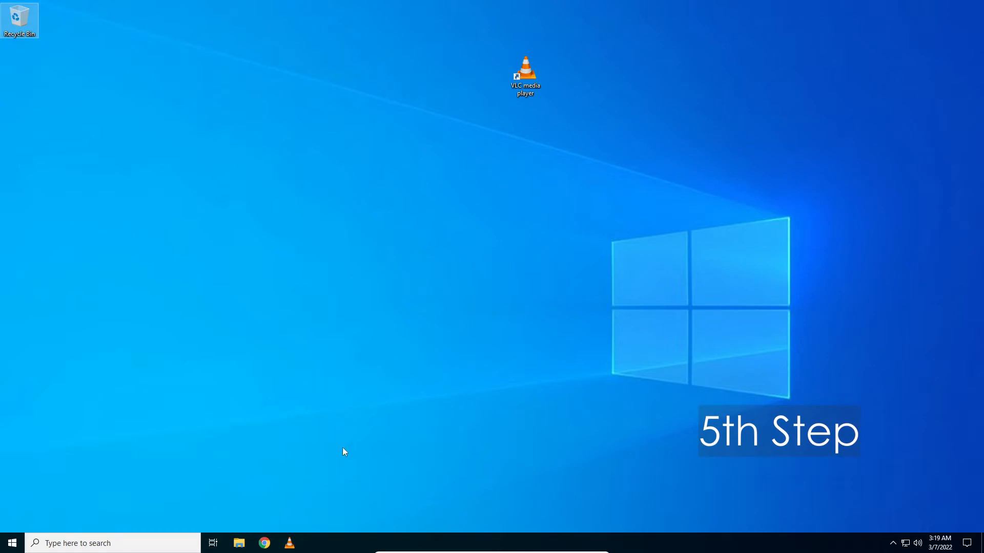
# Search Windows for power, open the power plan options and select the High performance plan
pyautogui.click(138, 544)
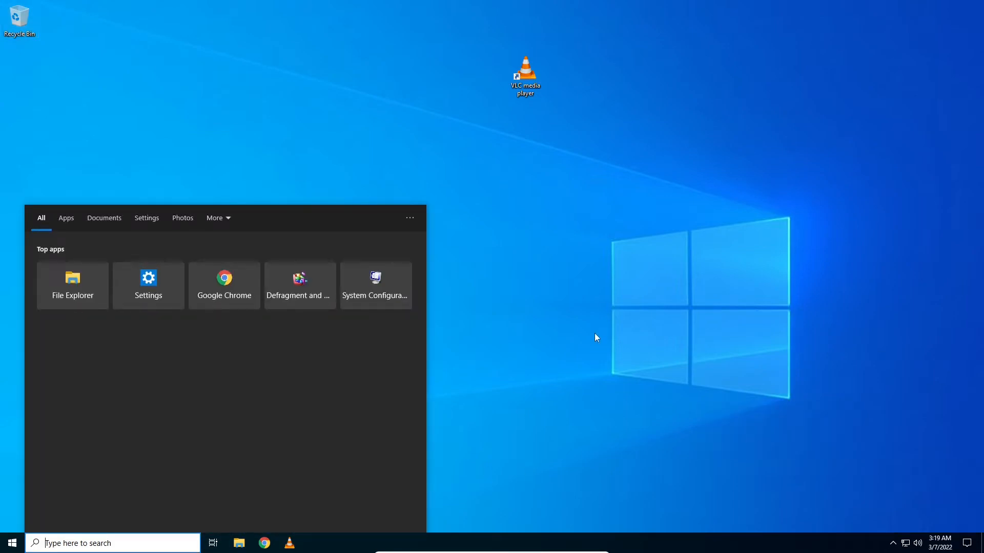
pyautogui.write('power')
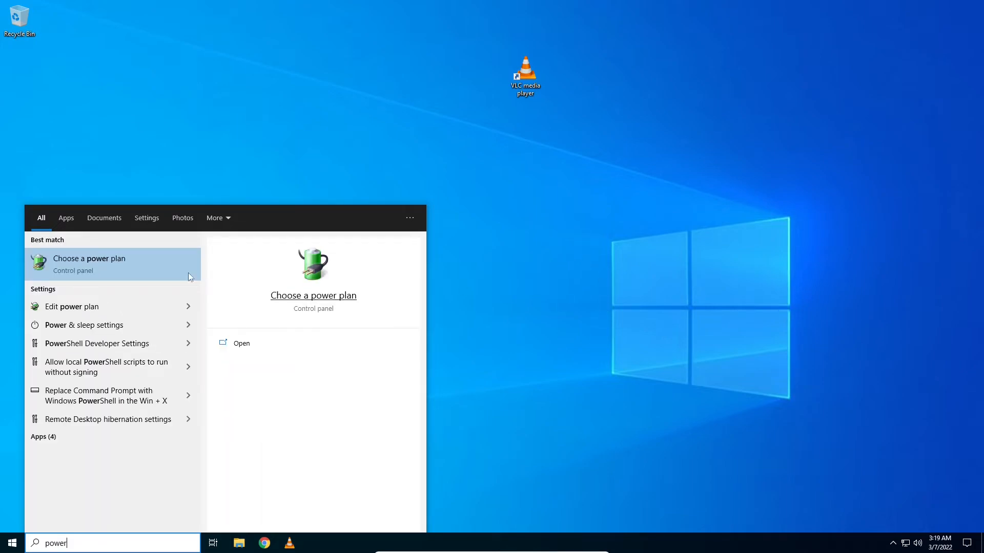
pyautogui.click(98, 260)
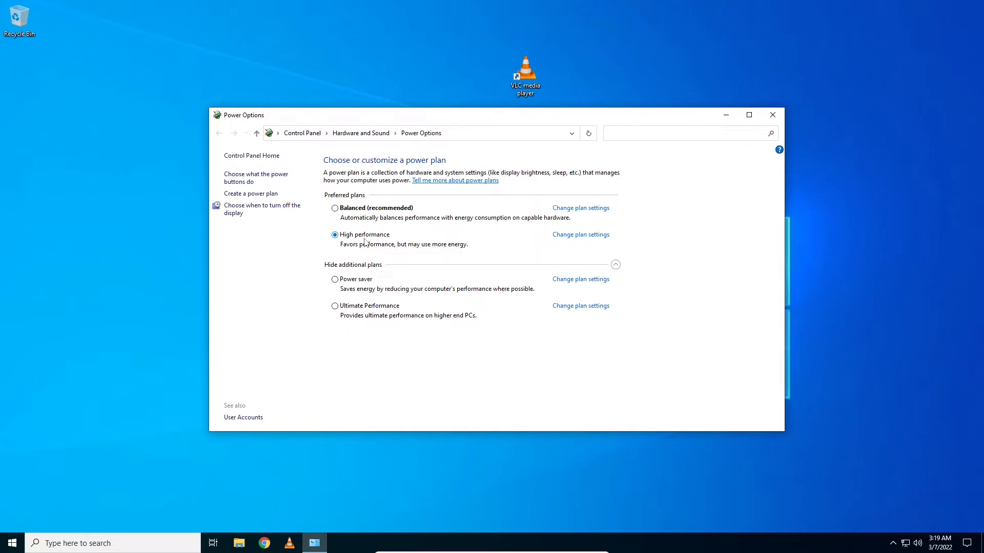
pyautogui.click(358, 210)
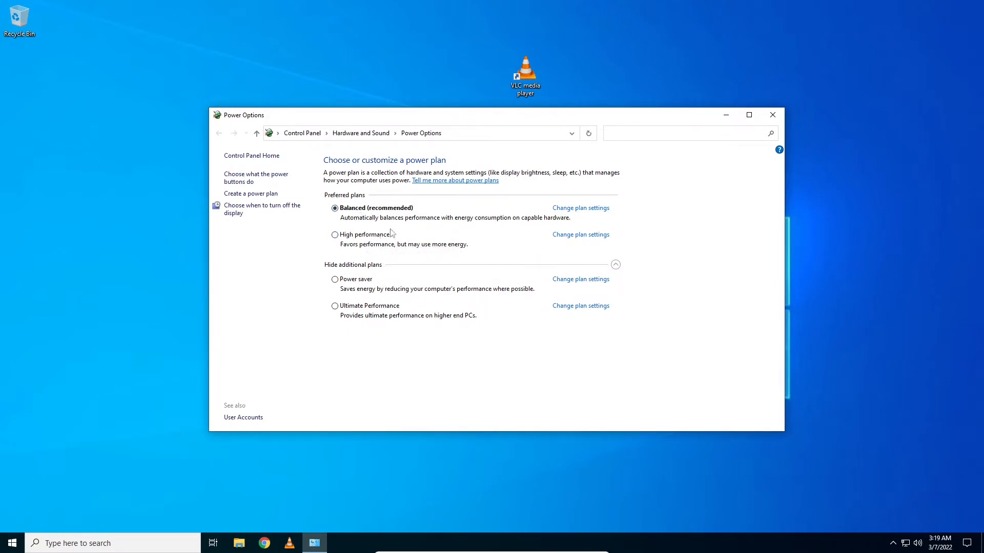
pyautogui.click(351, 238)
# Set the High performance plan's display turn-off time to Never, save the changes and close Power Options
pyautogui.click(586, 236)
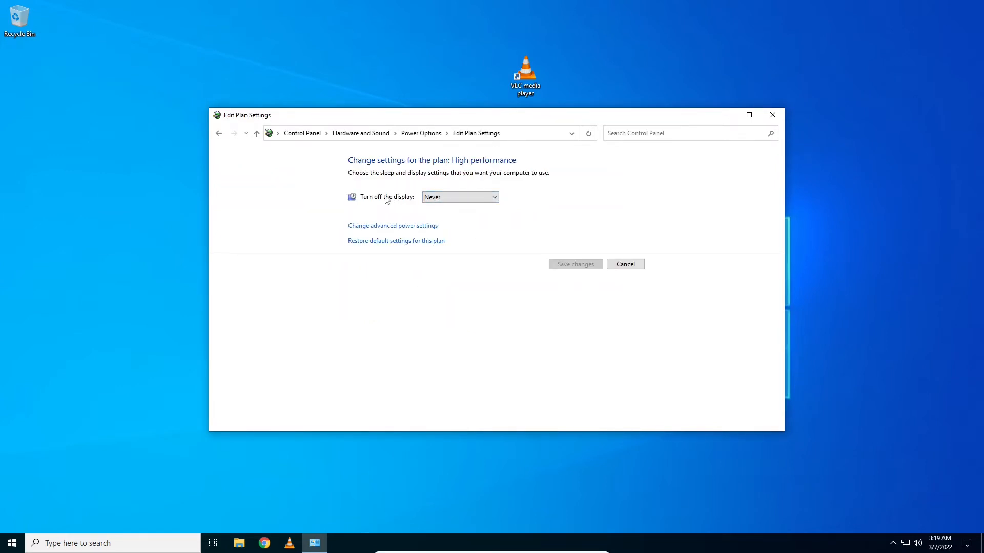
pyautogui.click(452, 198)
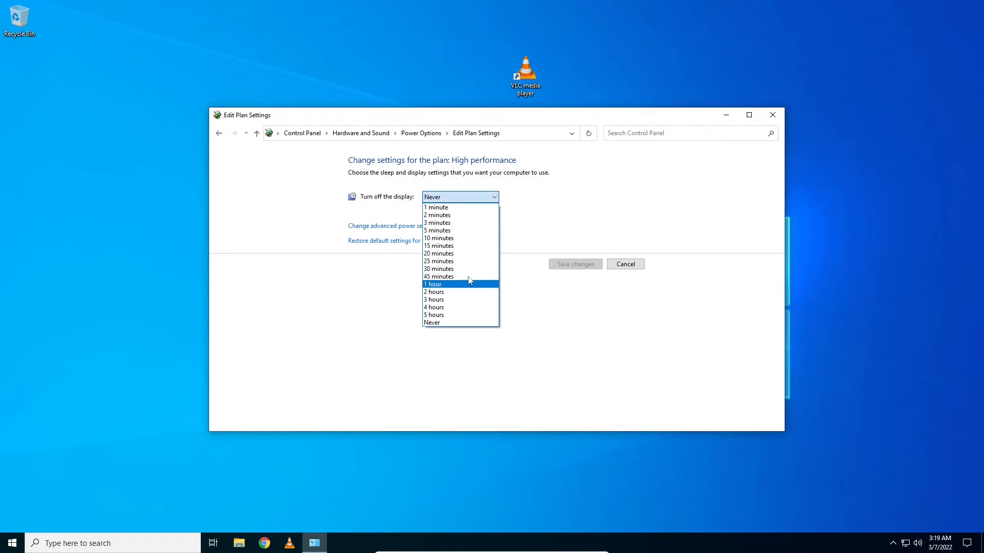
pyautogui.click(461, 246)
pyautogui.click(447, 202)
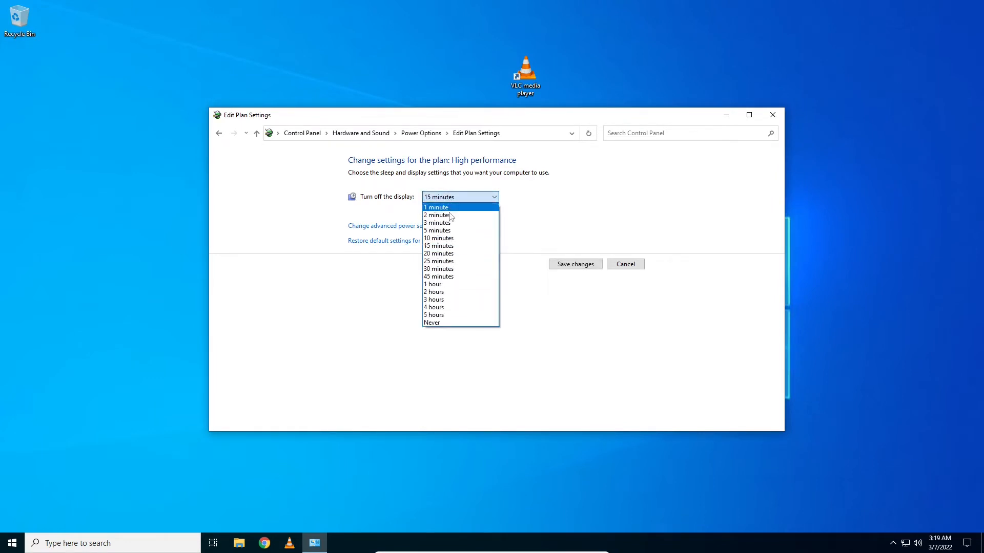
pyautogui.click(441, 322)
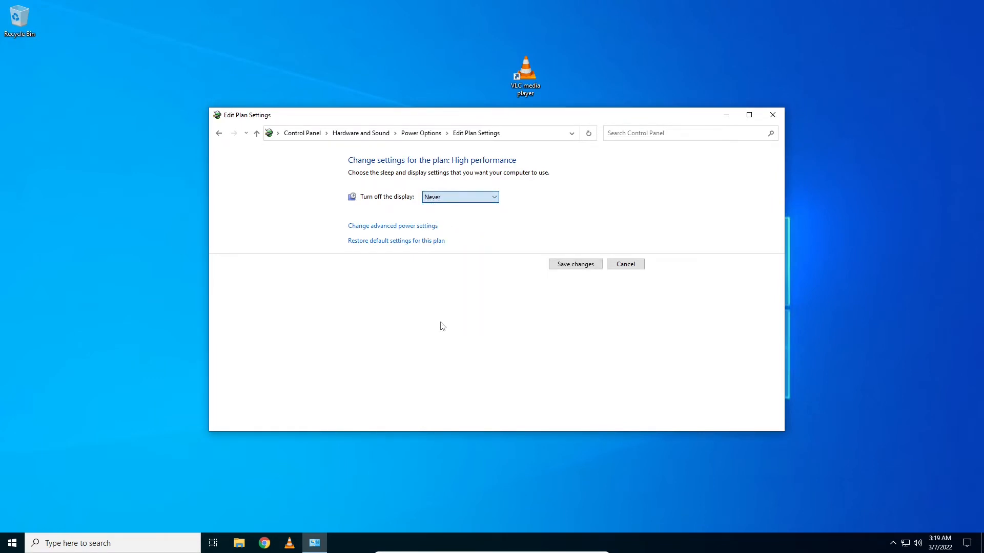
pyautogui.click(567, 268)
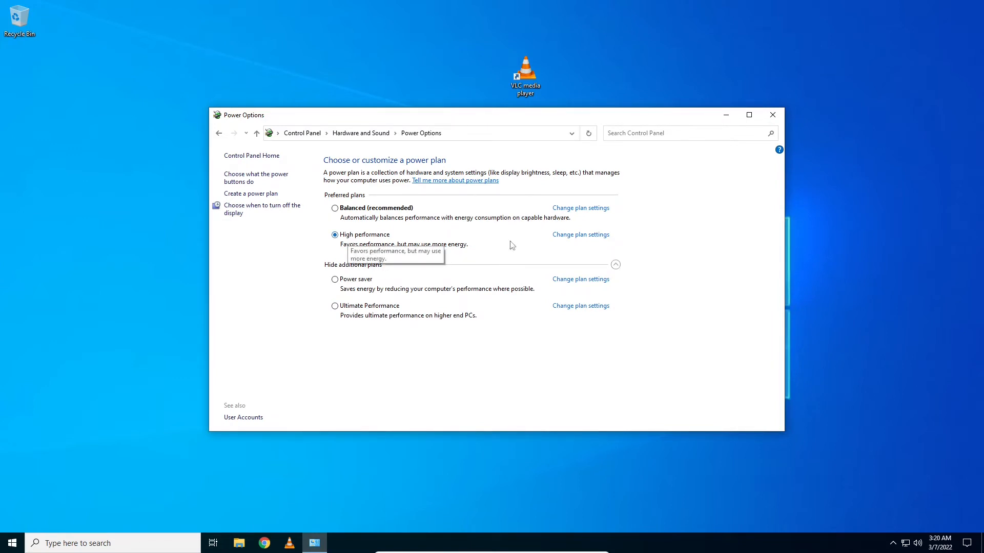
pyautogui.click(772, 115)
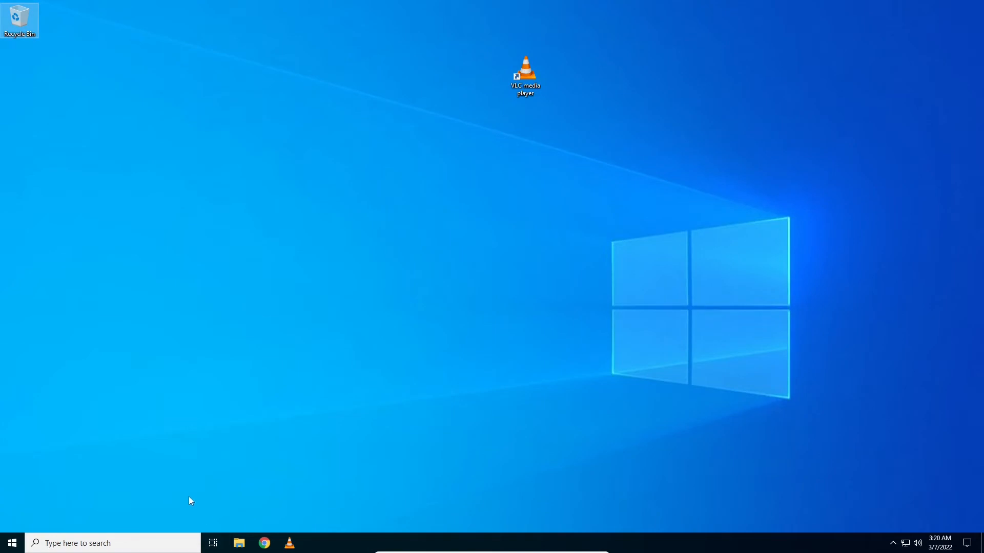
# Search Windows for optimize and open Defragment and Optimize Drives
pyautogui.click(119, 544)
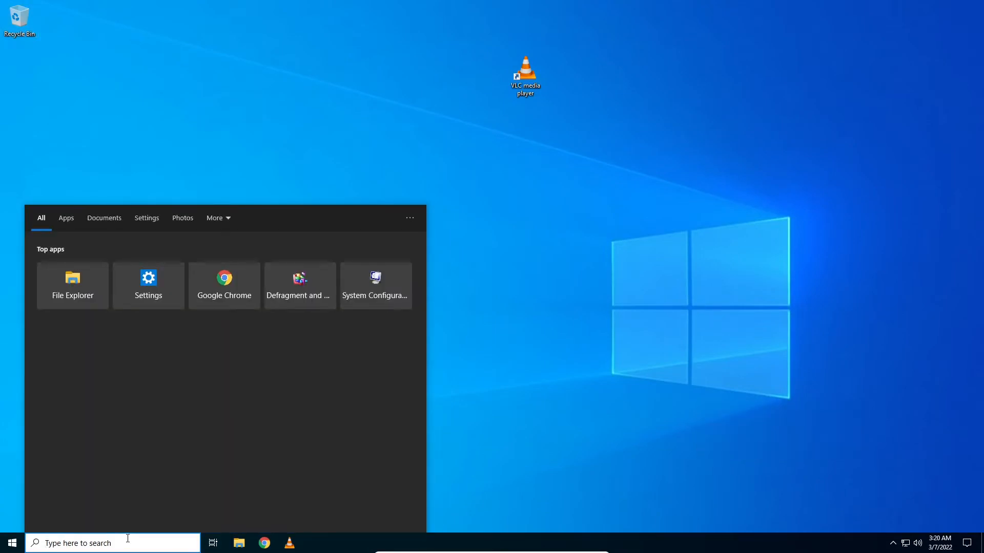
pyautogui.write('opt')
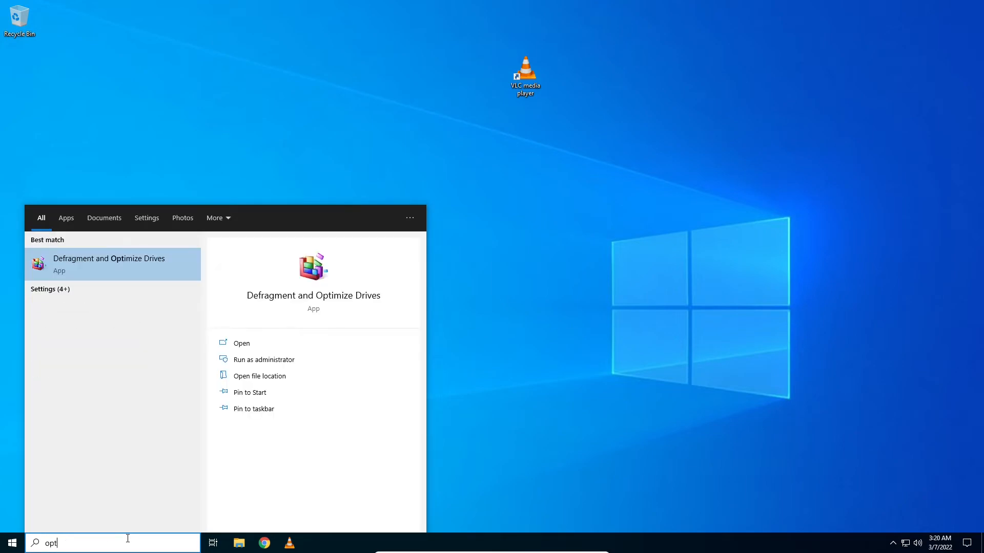
pyautogui.write('imize')
pyautogui.click(111, 266)
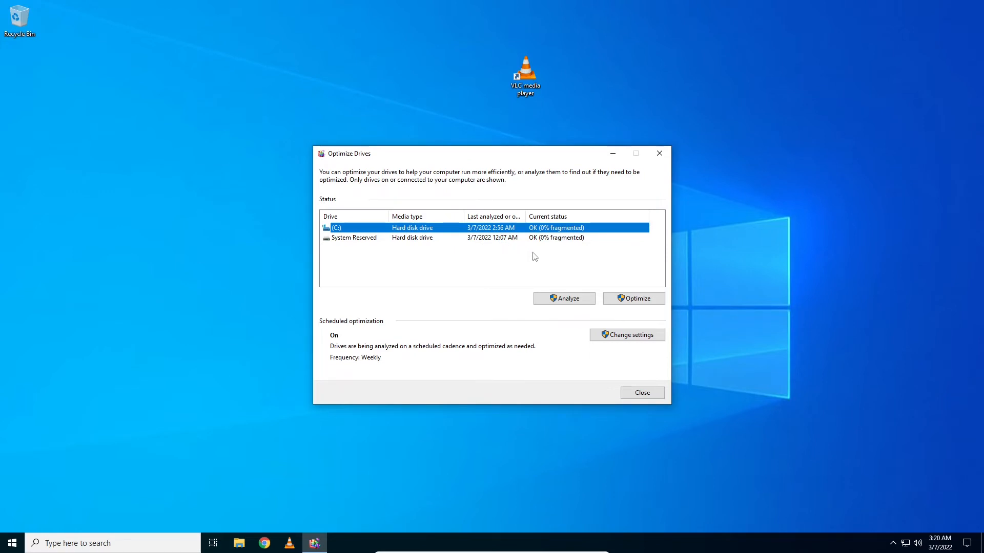
# Optimize the C: drive and close the Optimize Drives window
pyautogui.click(366, 240)
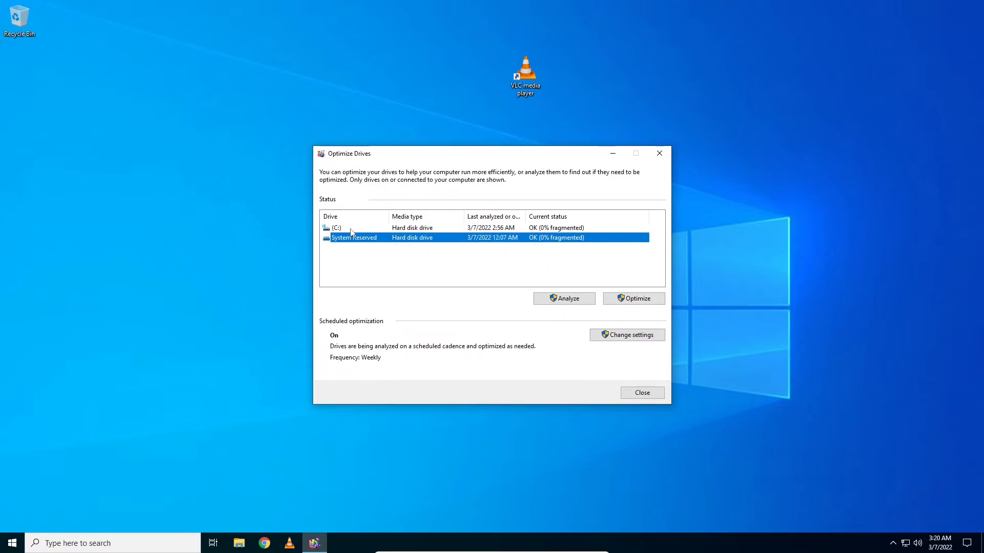
pyautogui.click(347, 228)
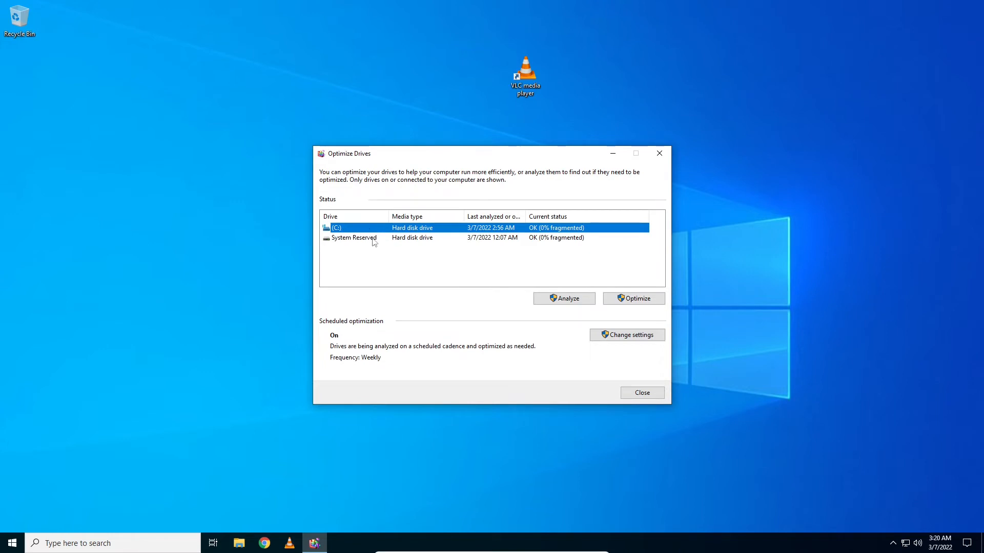
pyautogui.click(633, 299)
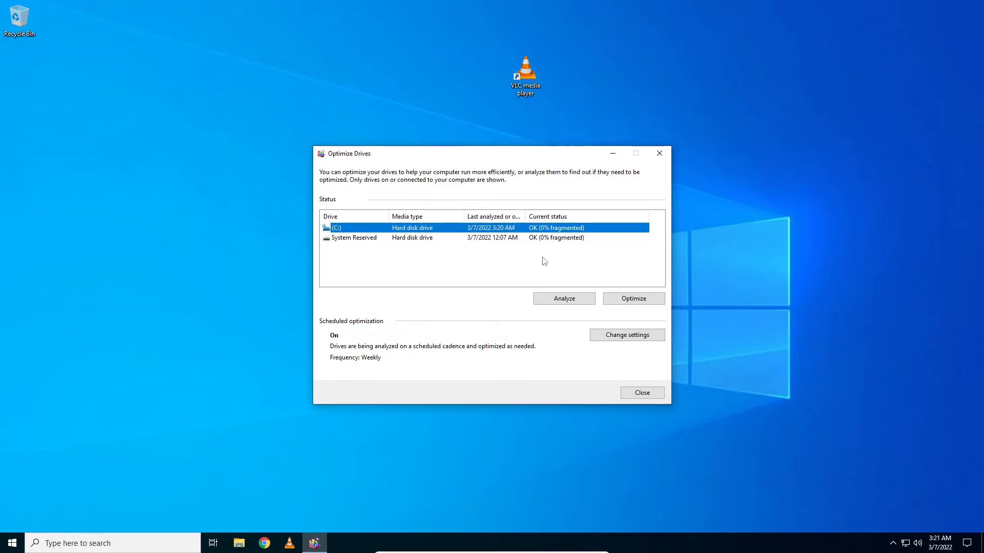
pyautogui.click(643, 393)
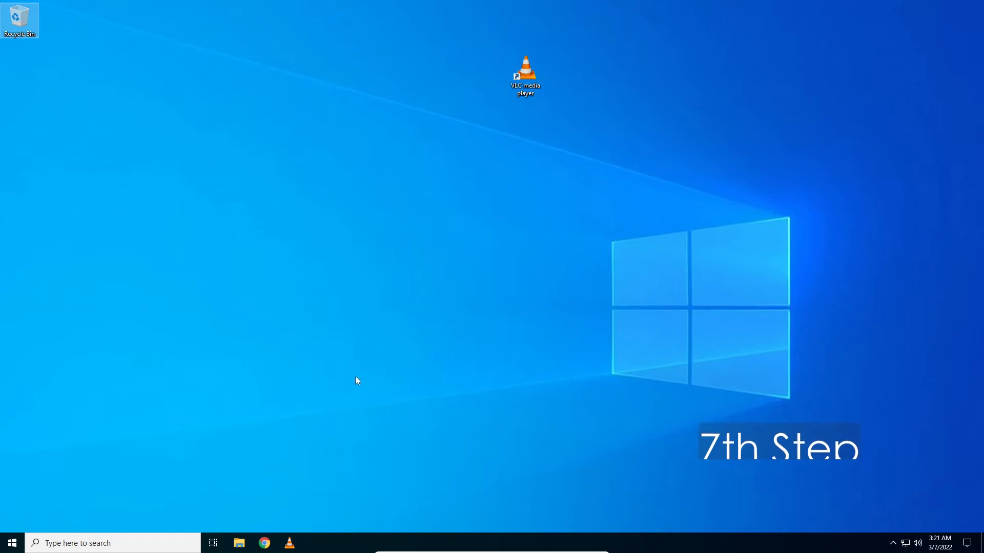
# Open the system's Storage settings and switch Storage Sense off and back on
pyautogui.click(9, 544)
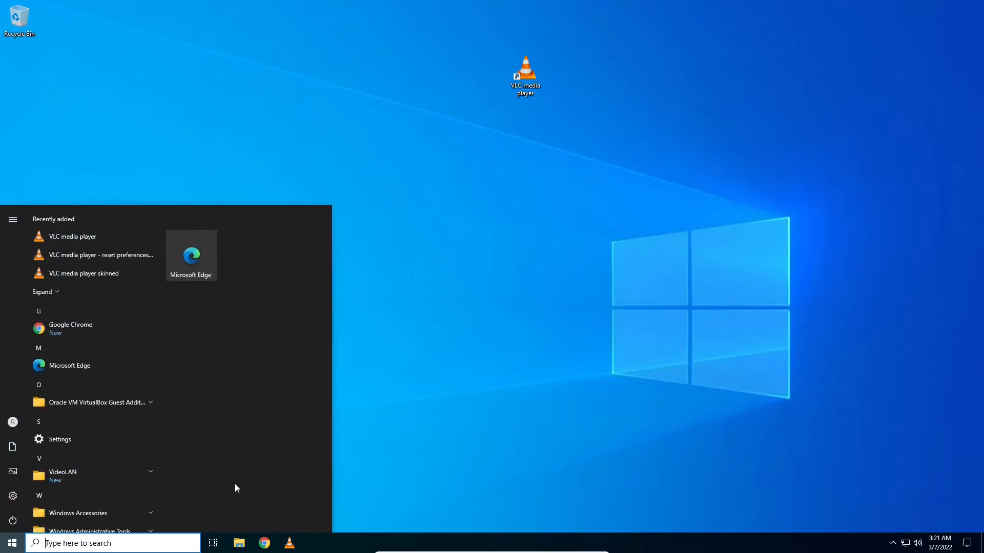
pyautogui.click(13, 496)
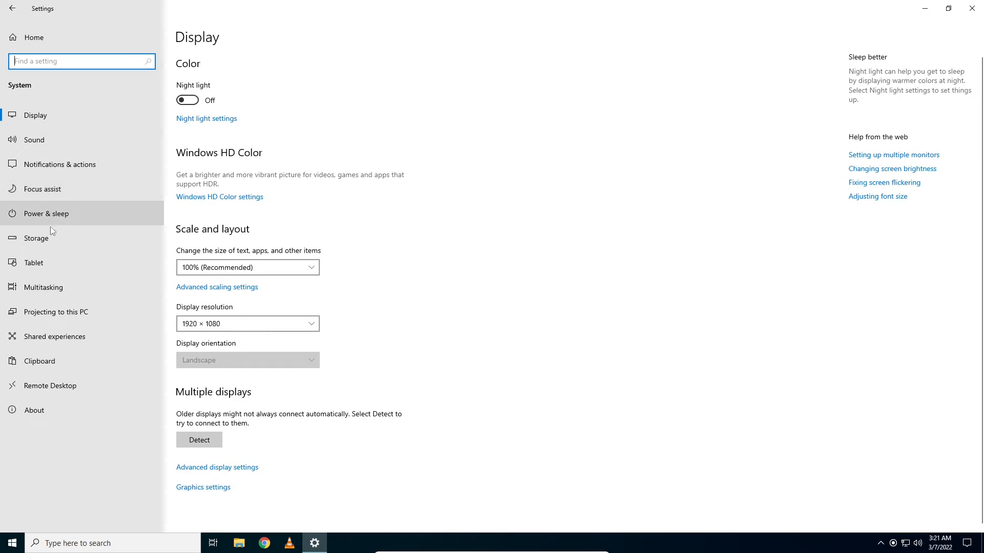
pyautogui.click(41, 243)
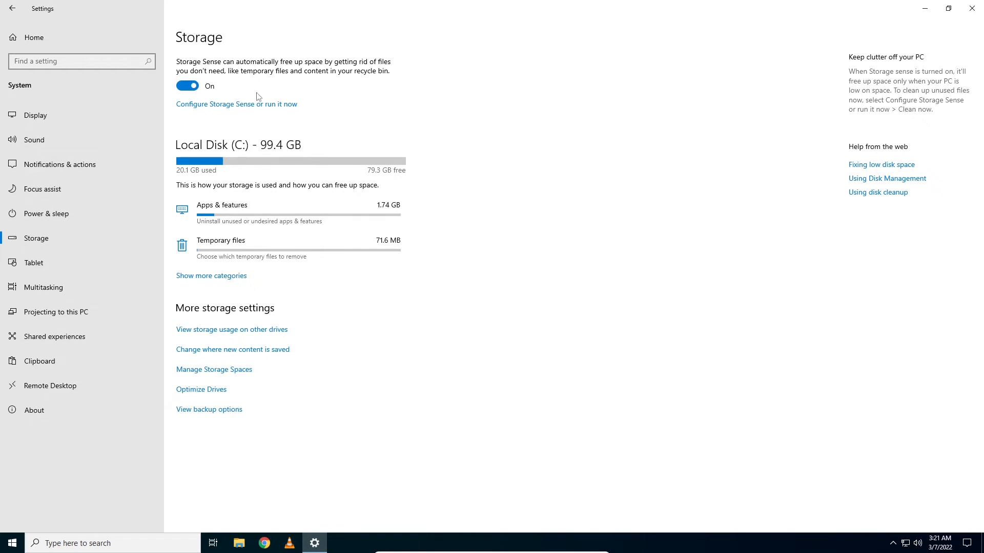
pyautogui.click(189, 87)
pyautogui.click(193, 87)
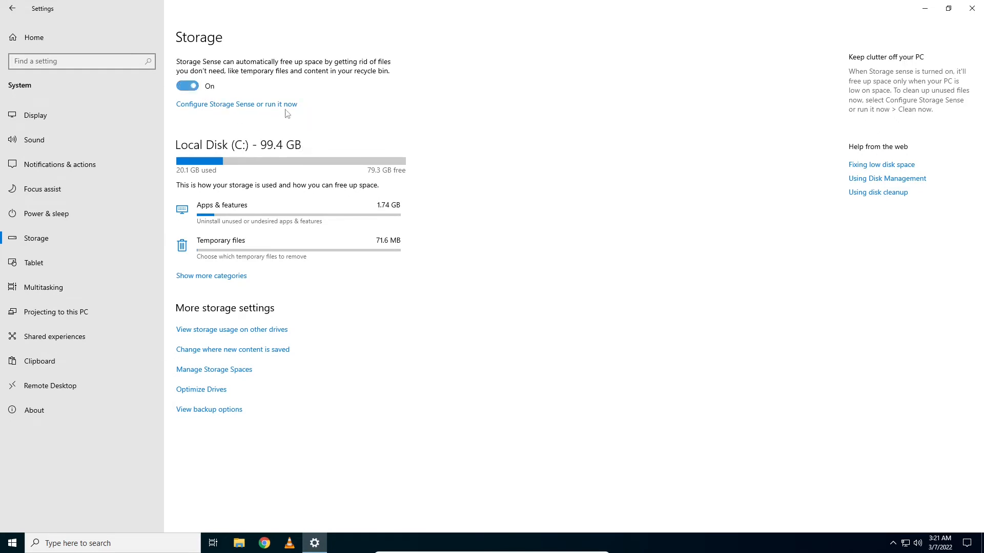
# Configure Storage Sense to run during low free disk space and delete recycle bin files after 1 day, and close Settings
pyautogui.click(258, 105)
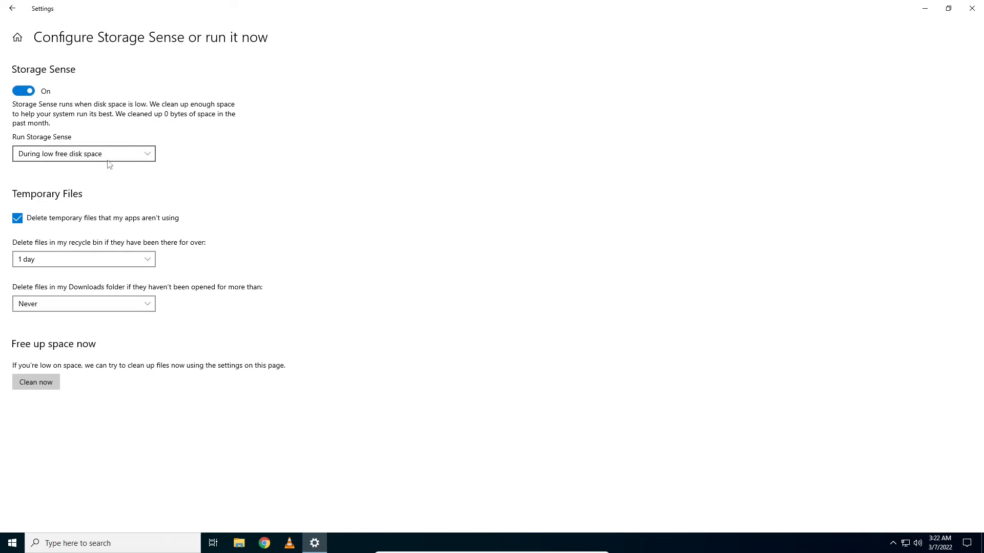
pyautogui.click(72, 154)
pyautogui.click(63, 154)
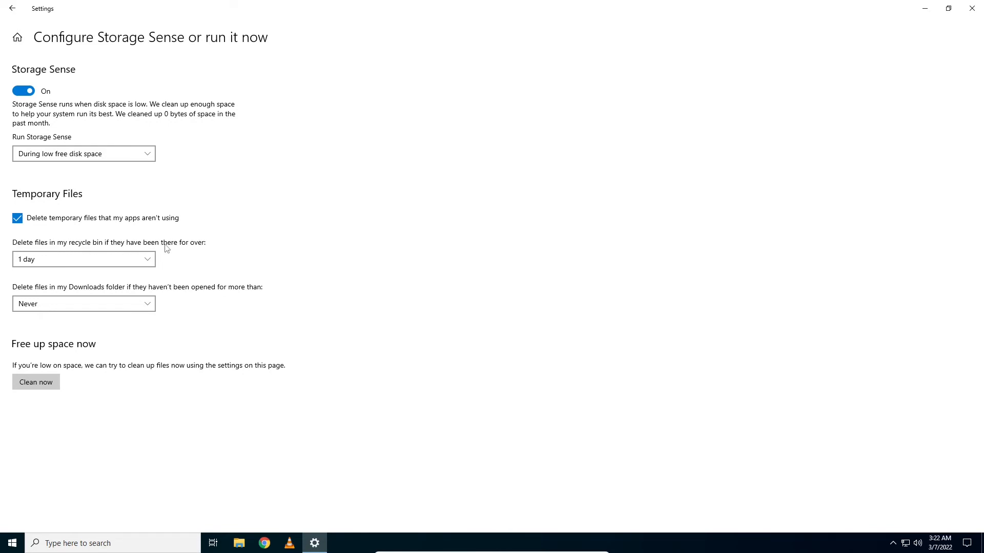
pyautogui.click(69, 266)
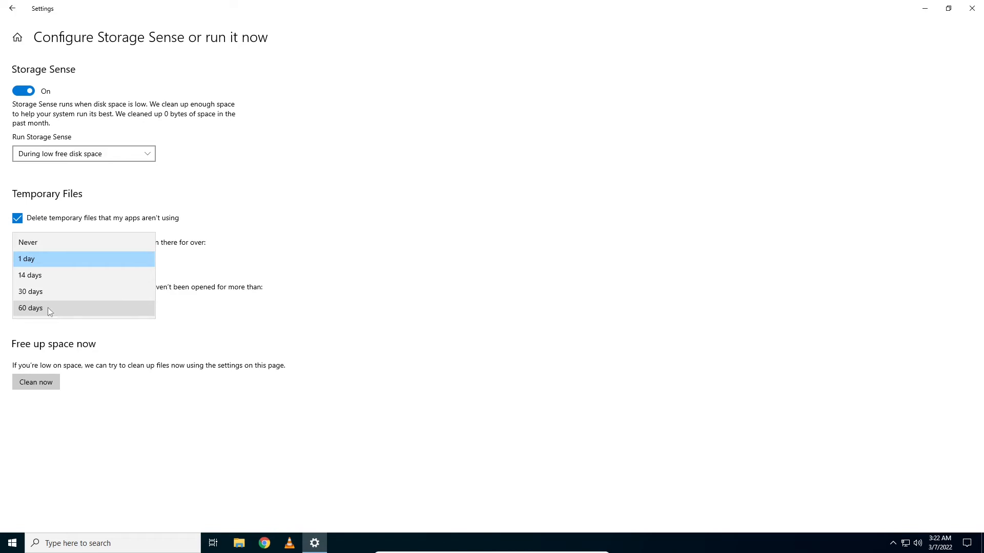
pyautogui.click(30, 260)
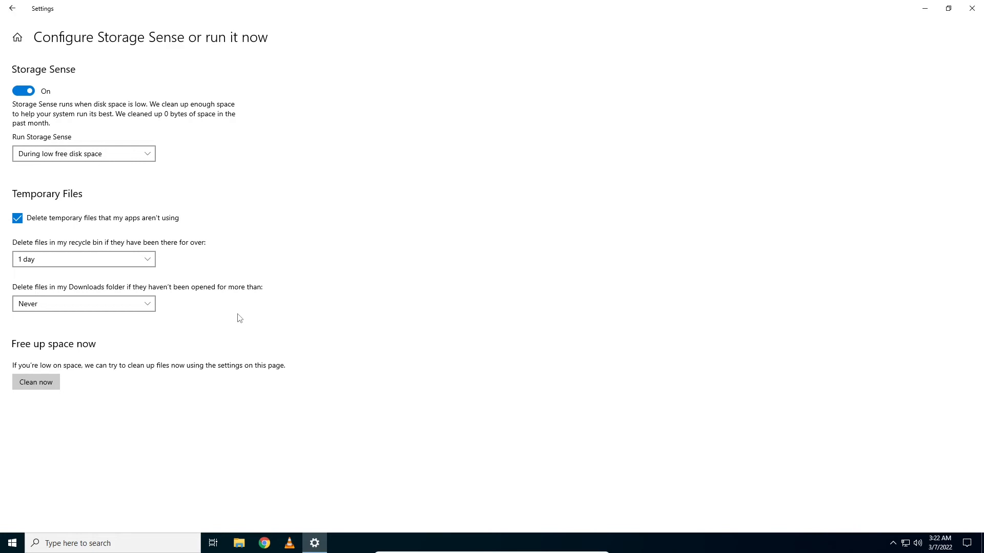
pyautogui.click(973, 13)
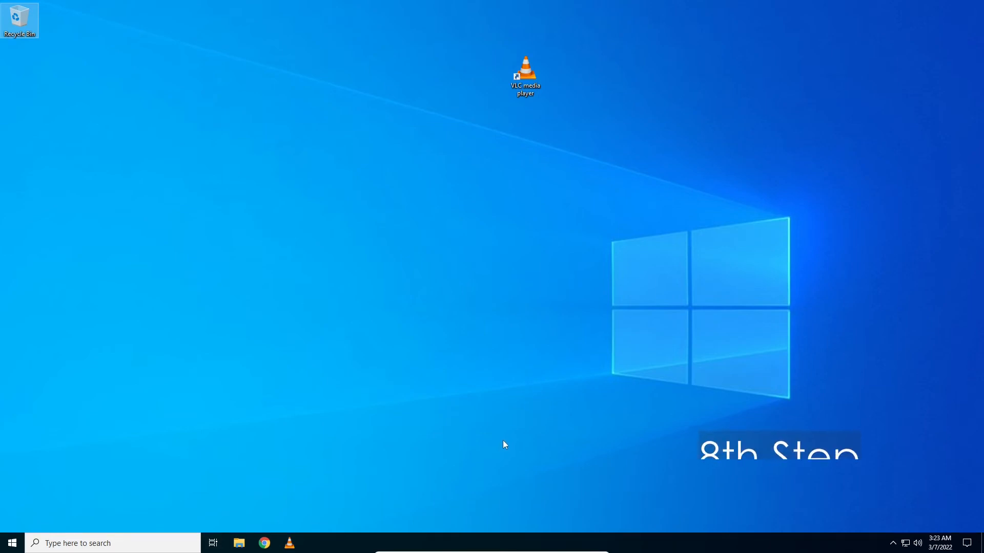
# Open Windows Settings and go to the Startup page for apps
pyautogui.click(6, 549)
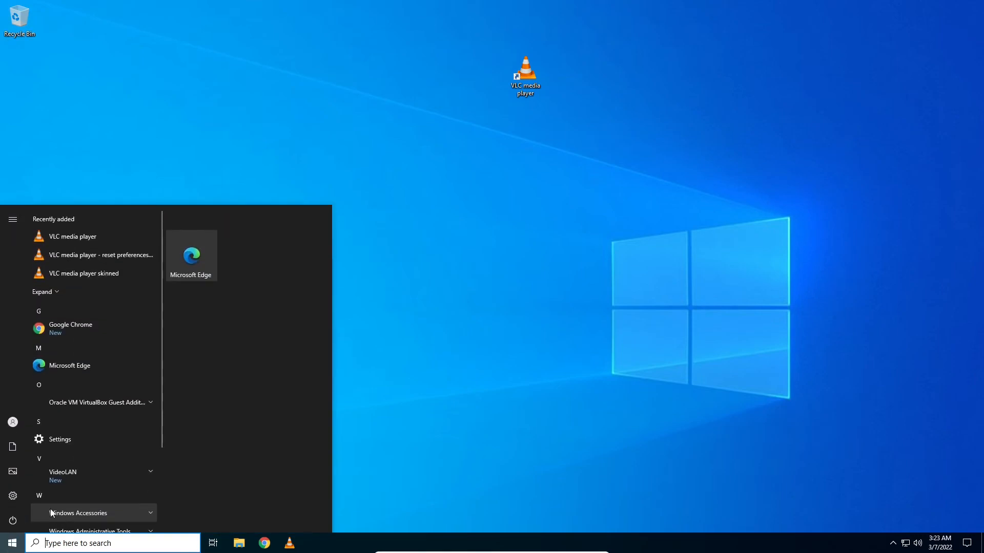
pyautogui.click(13, 496)
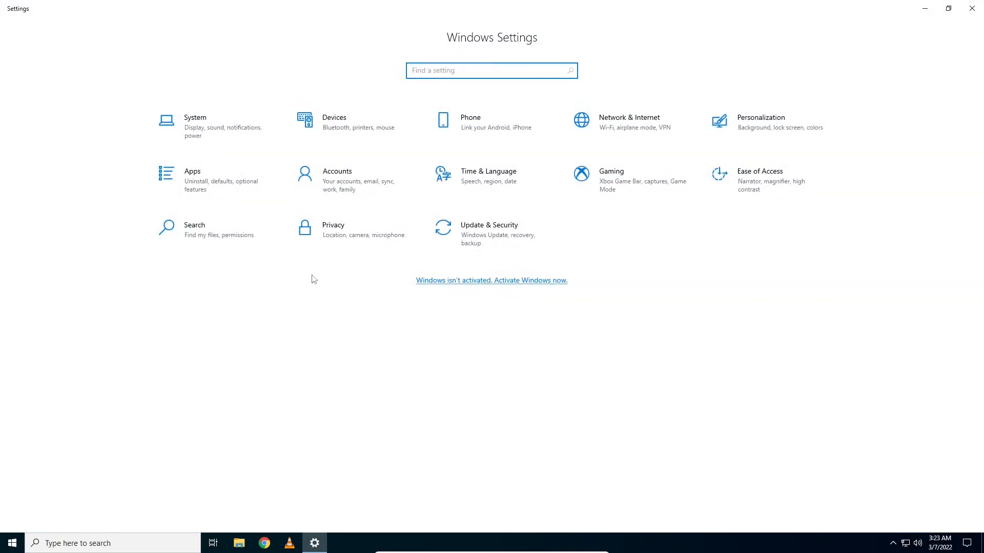
pyautogui.click(198, 180)
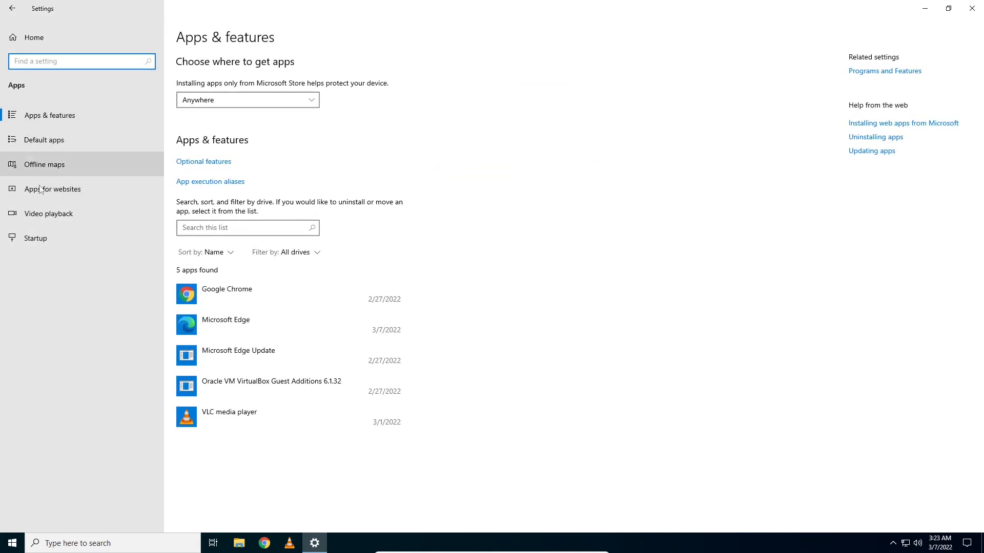
pyautogui.click(49, 241)
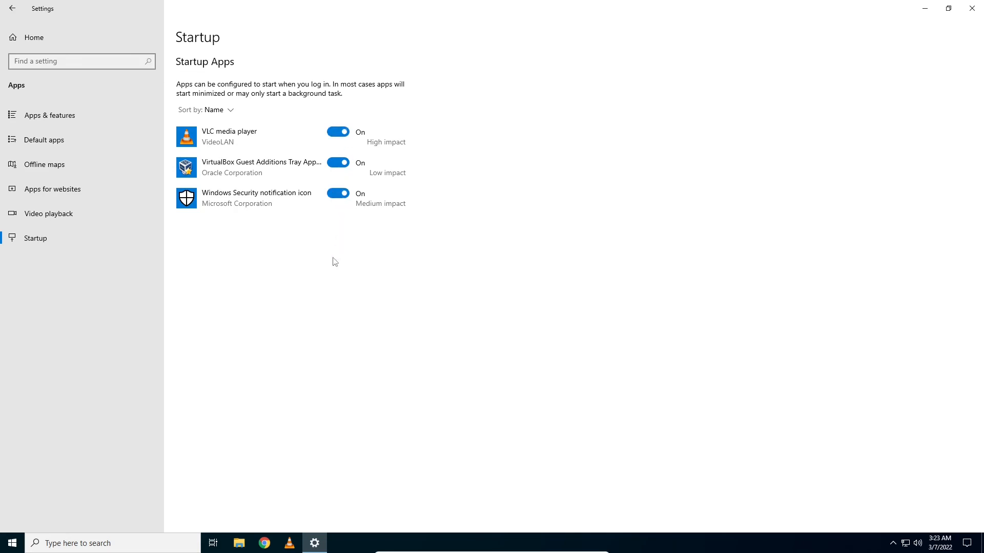
# Turn off startup for Windows Security notification icon, VirtualBox Guest Additions Tray Application and VLC media player
pyautogui.click(338, 193)
pyautogui.click(340, 163)
pyautogui.click(338, 132)
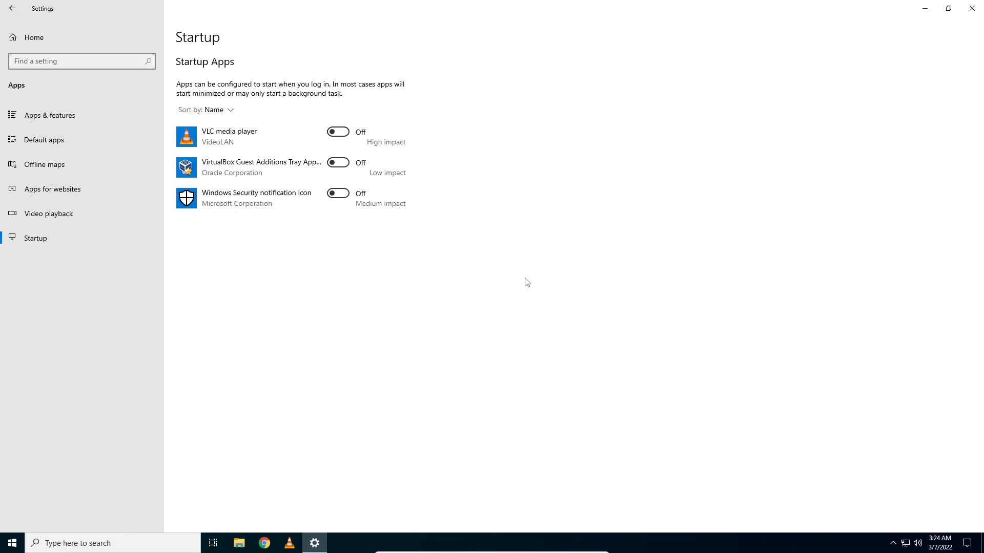
# Turn startup back on for VLC media player, the VirtualBox tray application and the Windows Security notification icon, and close Settings
pyautogui.click(338, 132)
pyautogui.click(340, 164)
pyautogui.click(342, 196)
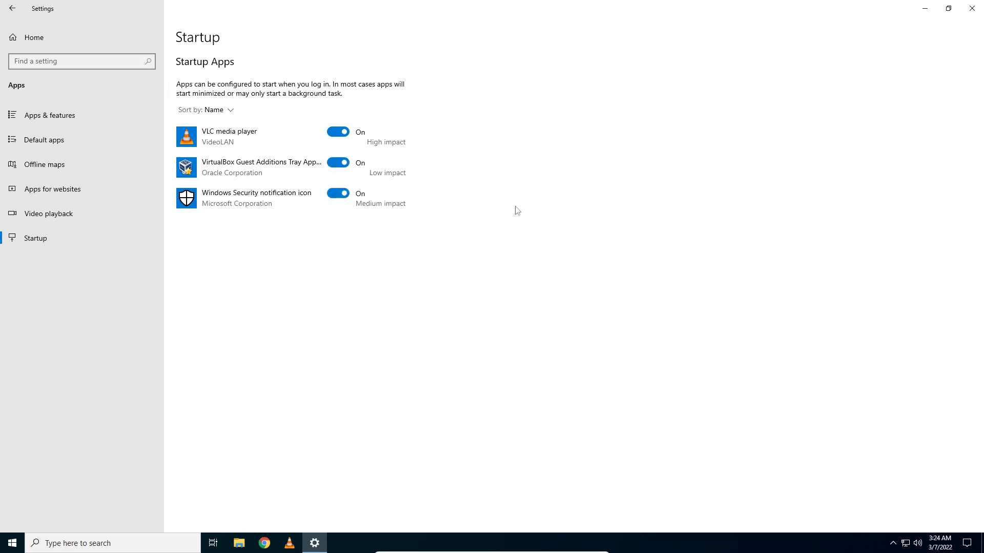
pyautogui.click(972, 9)
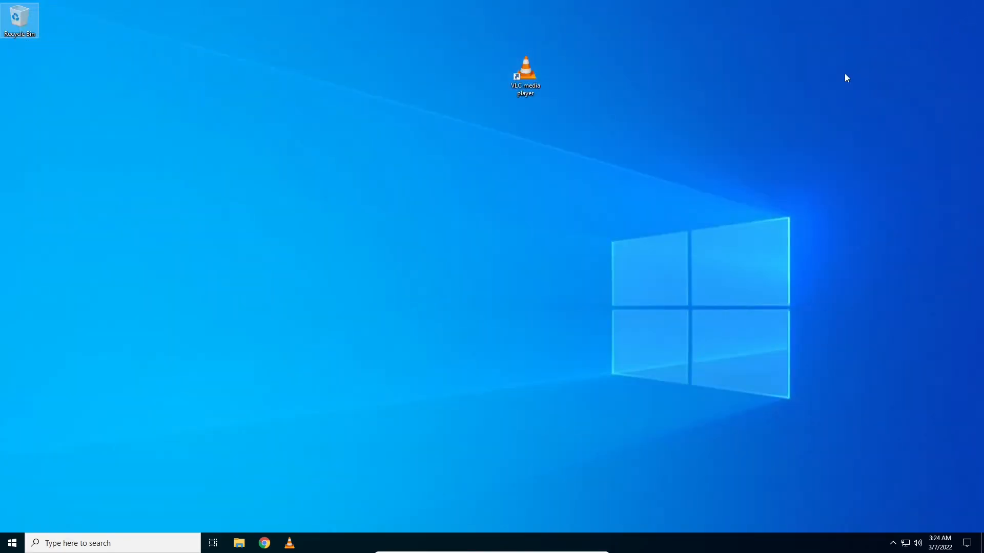